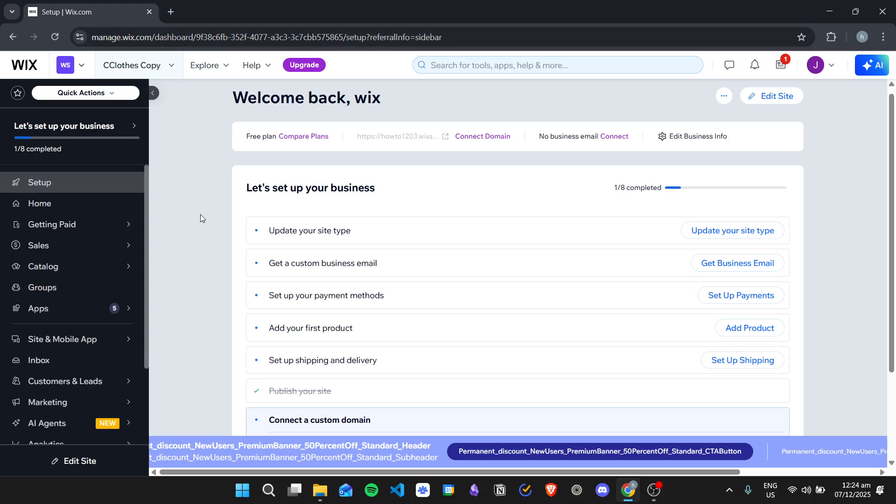
Step: Open the store's Products page from Catalog > Store Products, listing its 24 products
mouse_move(49, 275)
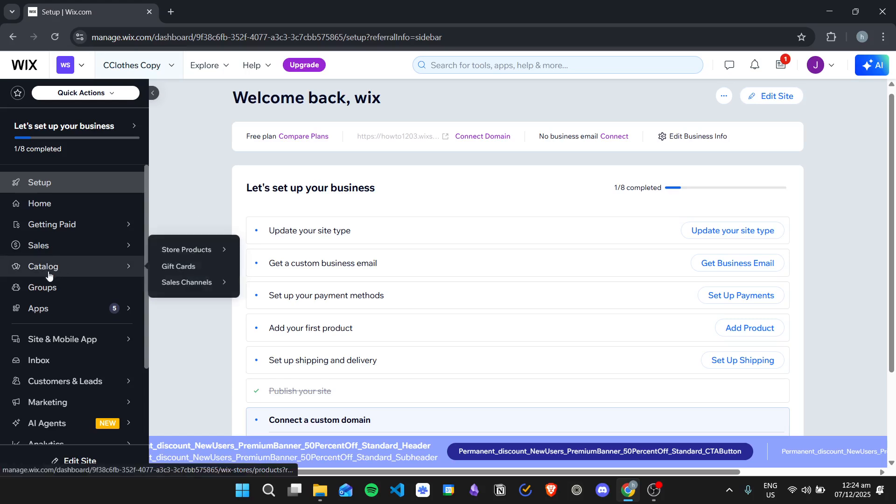
mouse_move(204, 252)
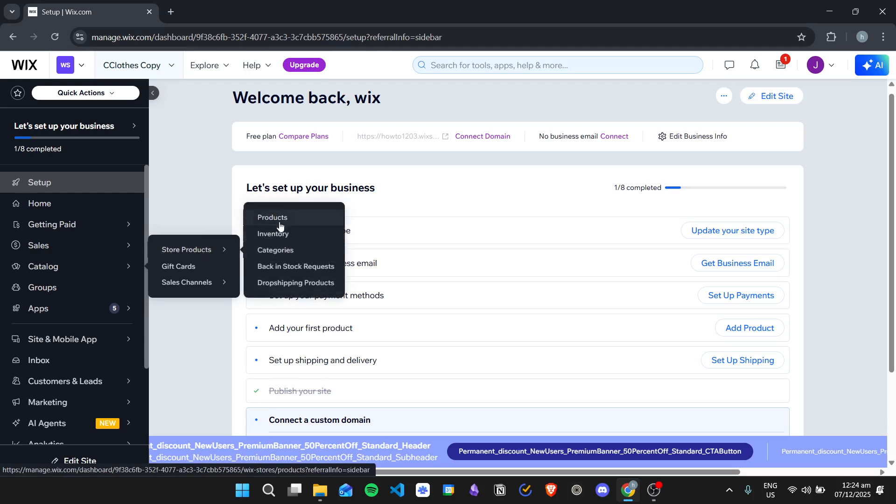
click(298, 218)
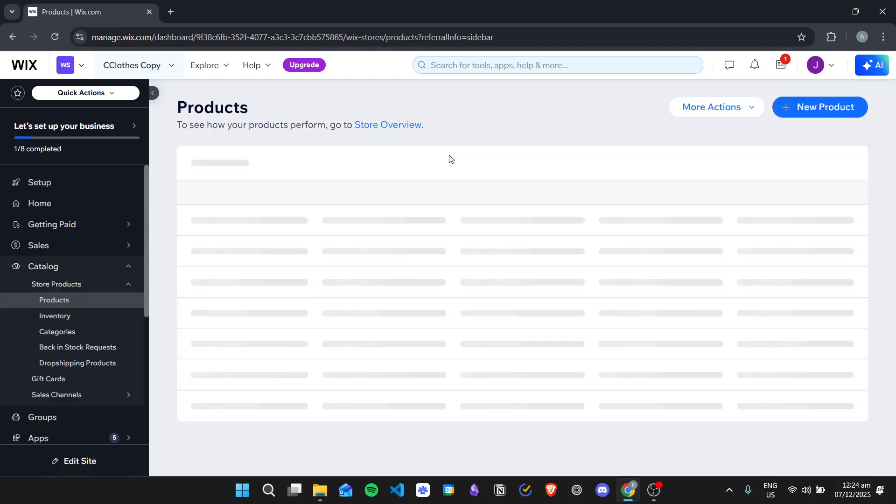
scroll(475, 210, down, 1)
scroll(527, 202, up, 1)
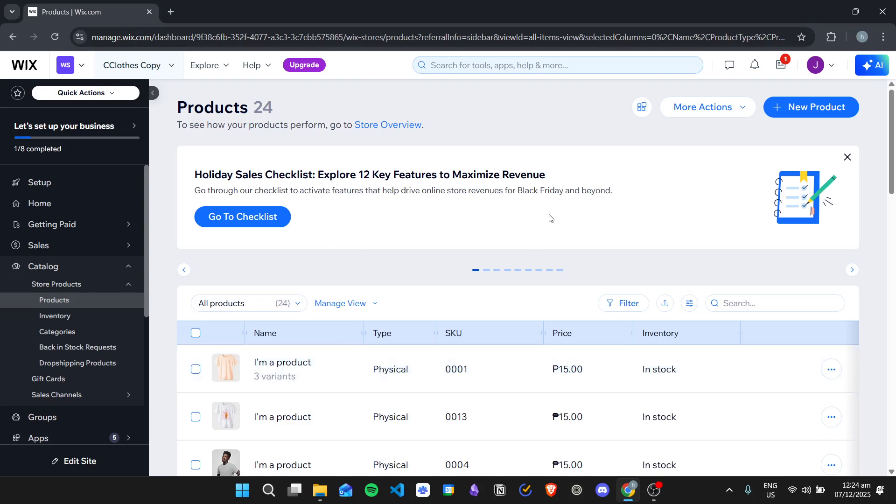
Step: Download the blank Wix CSV product template from the import tool and open it in Excel
click(730, 110)
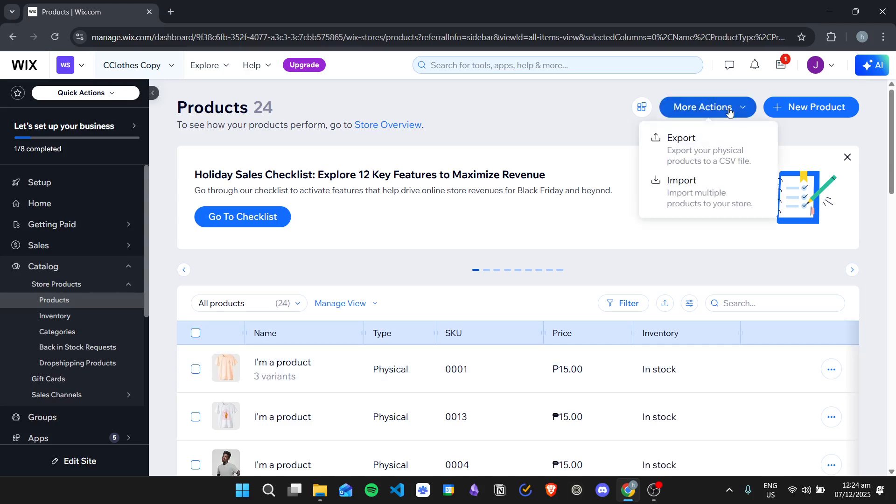
click(714, 192)
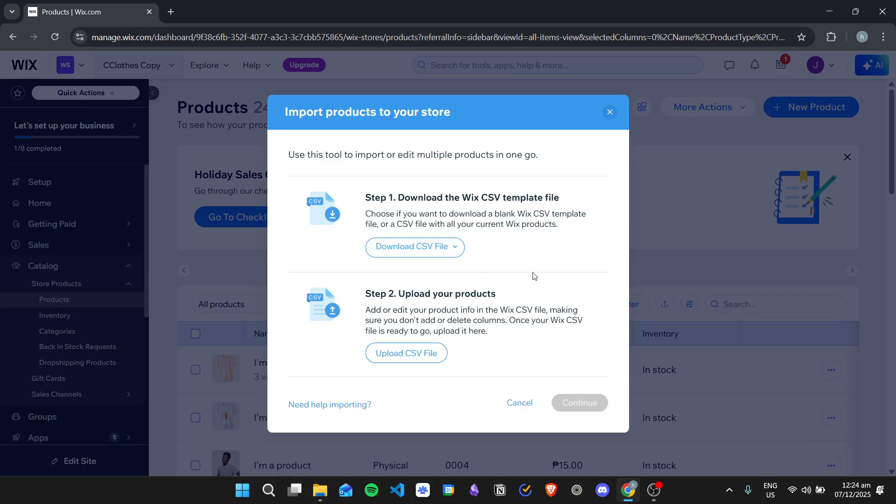
click(450, 246)
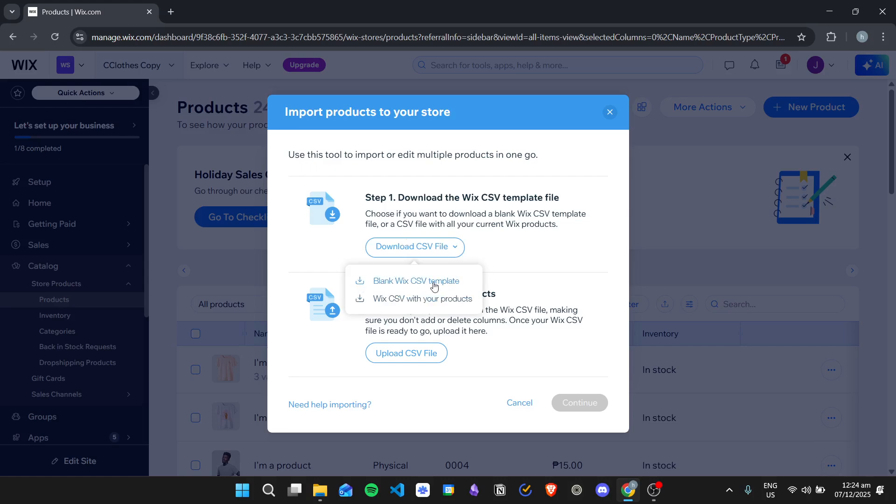
click(419, 282)
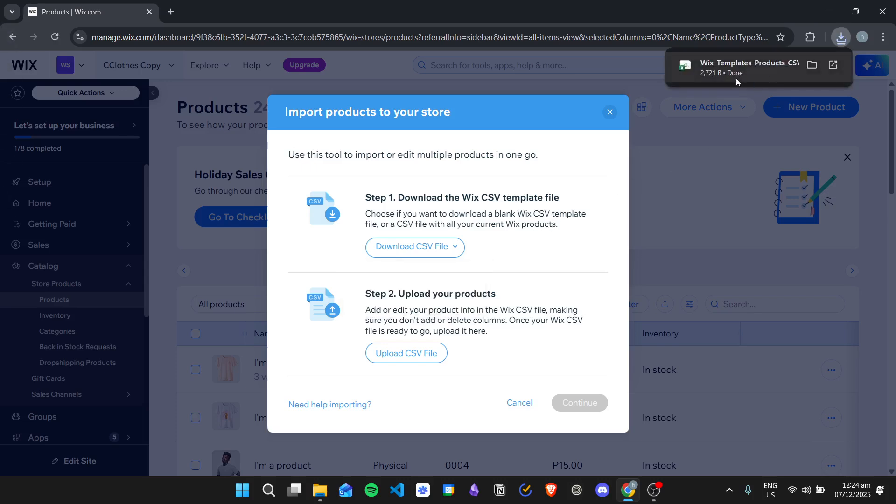
click(760, 69)
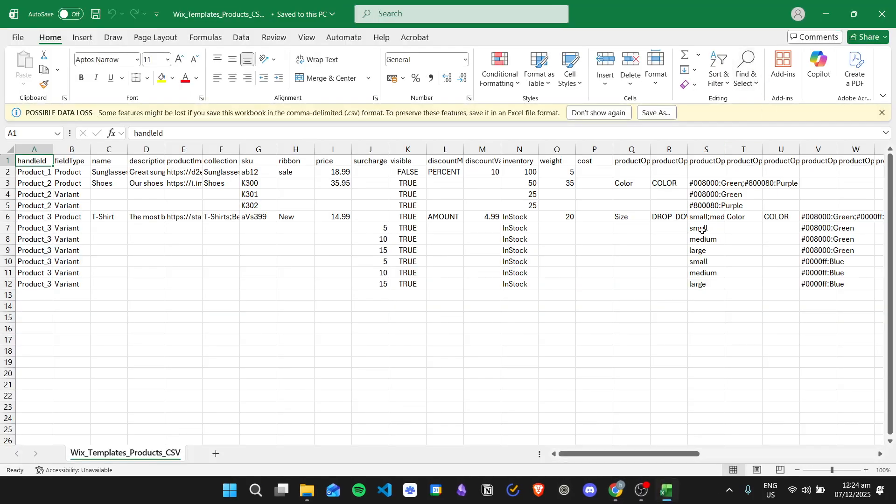
Step: Inspect the template's row 1 headers, from handleId through description to productImageUrl
click(67, 196)
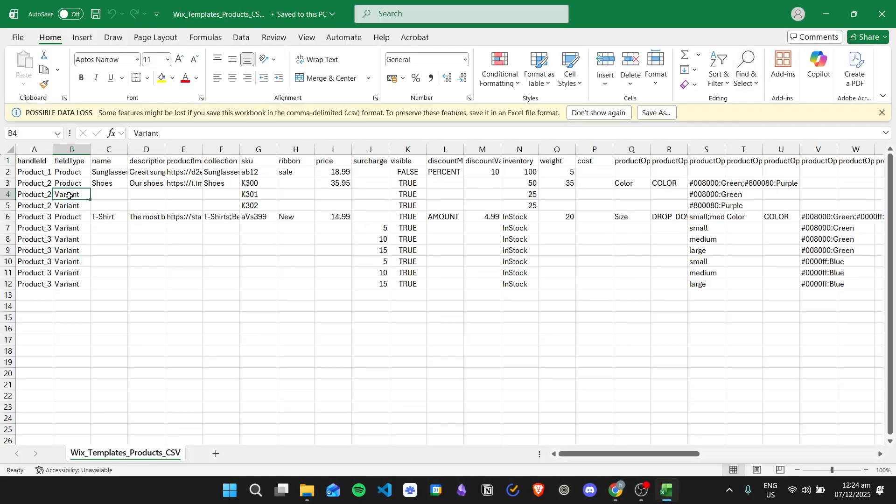
click(50, 163)
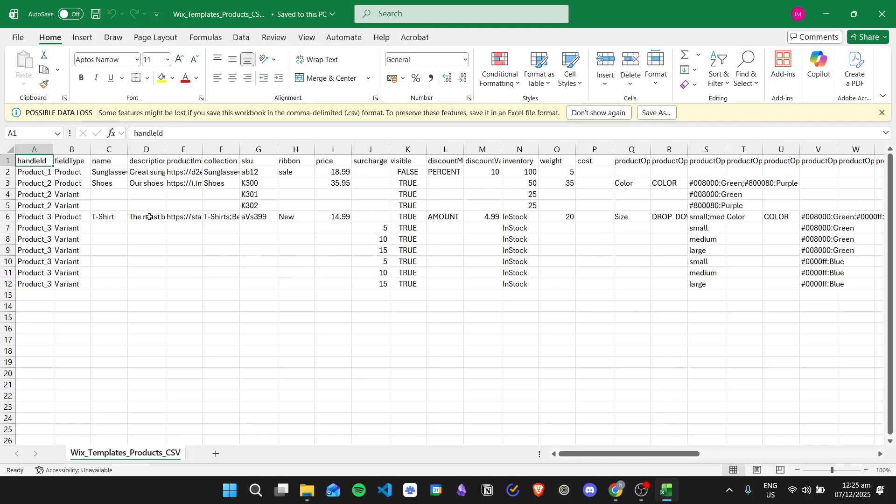
click(88, 163)
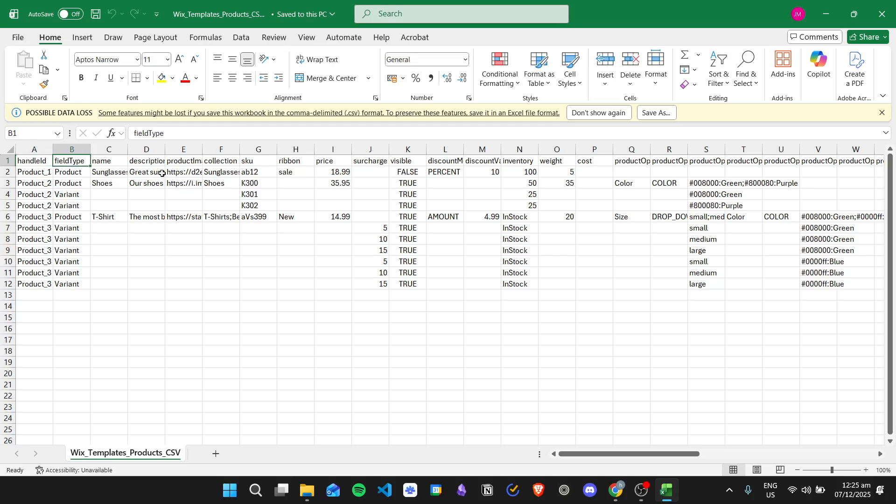
click(122, 161)
click(150, 160)
click(188, 160)
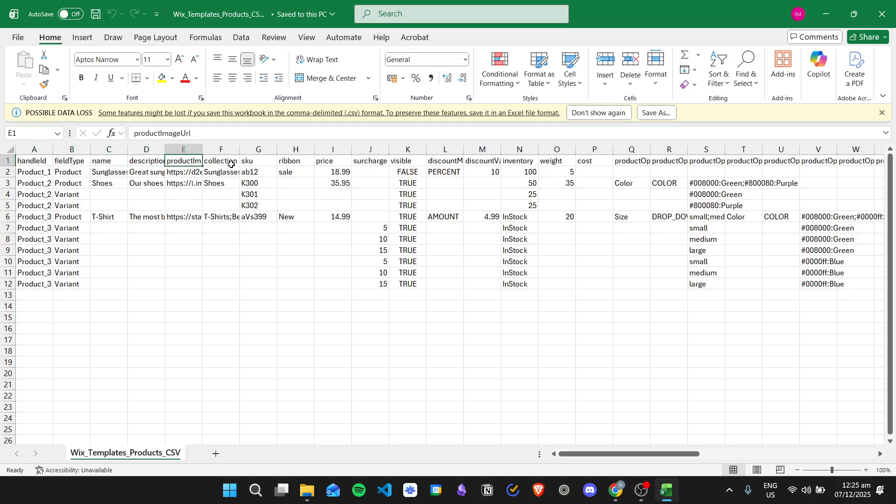
Step: Autofit all template columns to their contents, review the image URLs, then return to Wix
click(8, 149)
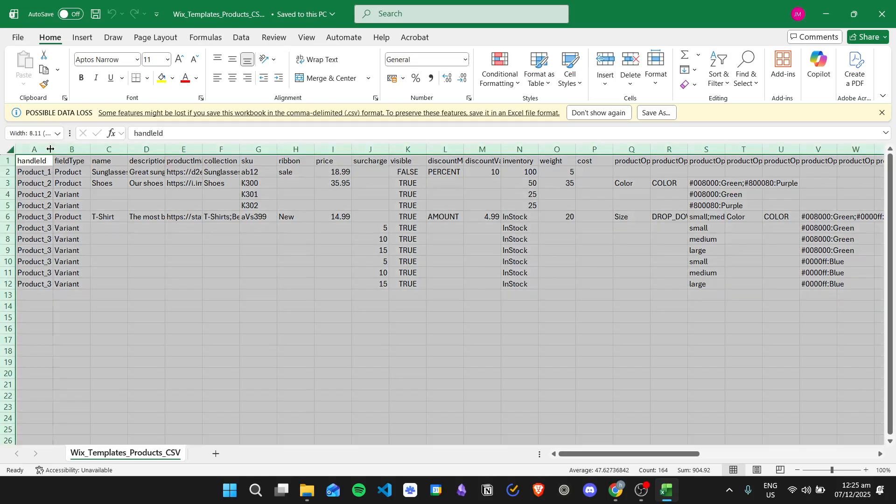
double_click(54, 150)
click(397, 213)
drag(623, 453, 465, 394)
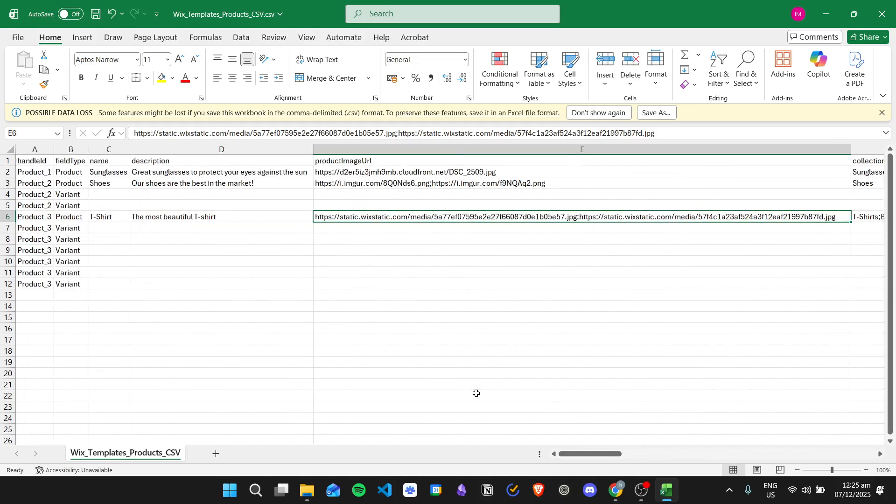
drag(60, 175, 7, 287)
drag(766, 454, 362, 388)
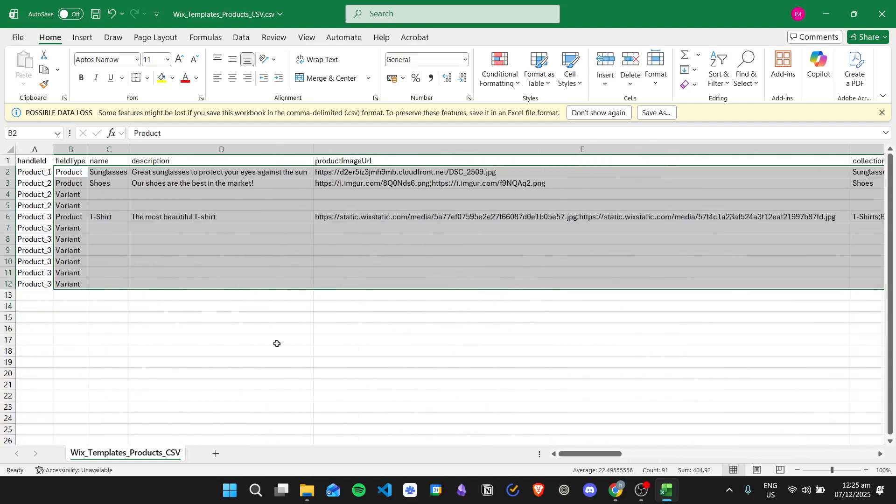
click(301, 314)
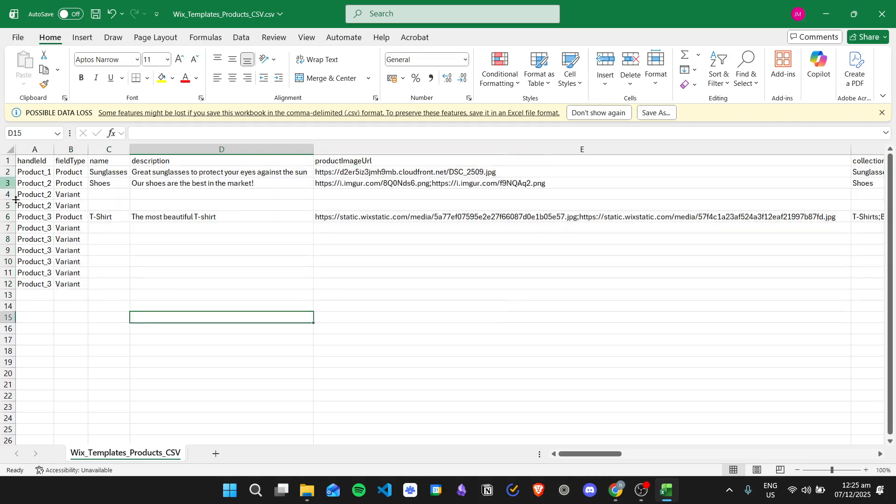
click(94, 204)
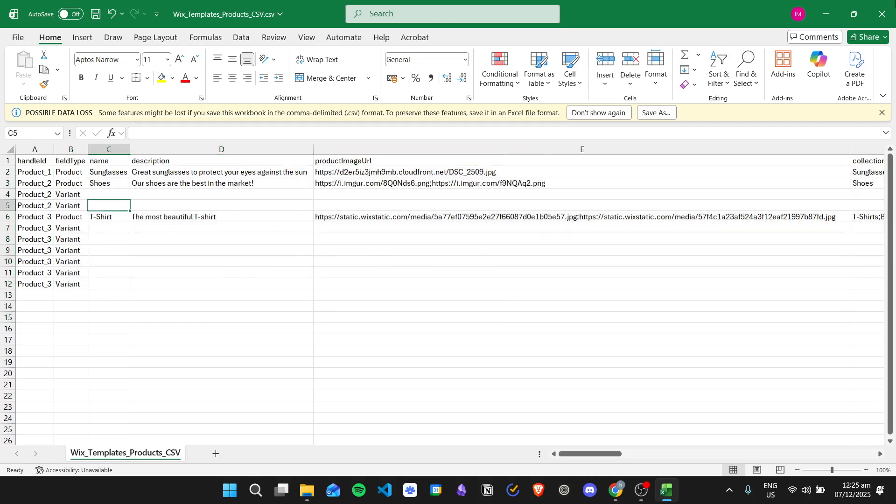
click(616, 489)
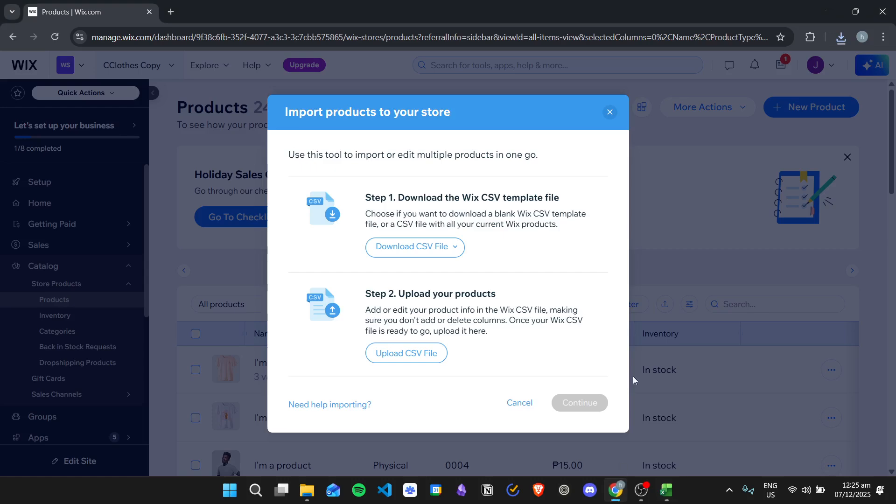
Step: Upload Wix_Templates_Products_CSV (2).csv and continue to the import review
click(424, 356)
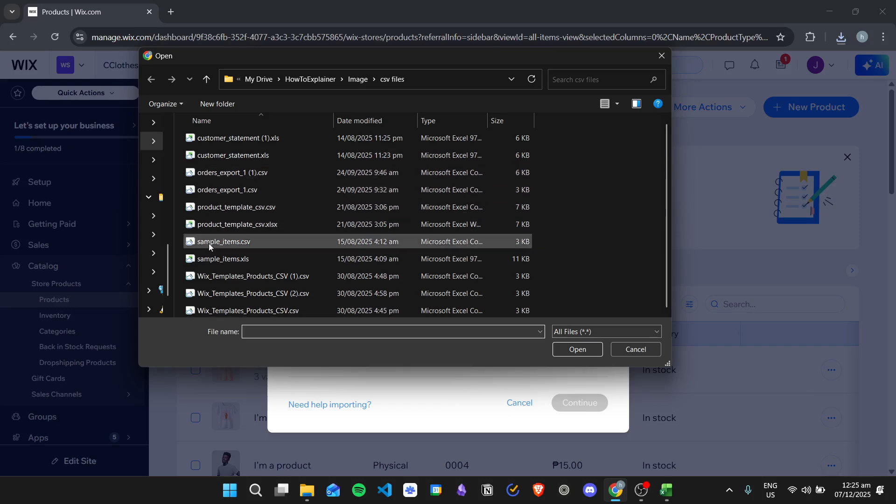
double_click(318, 292)
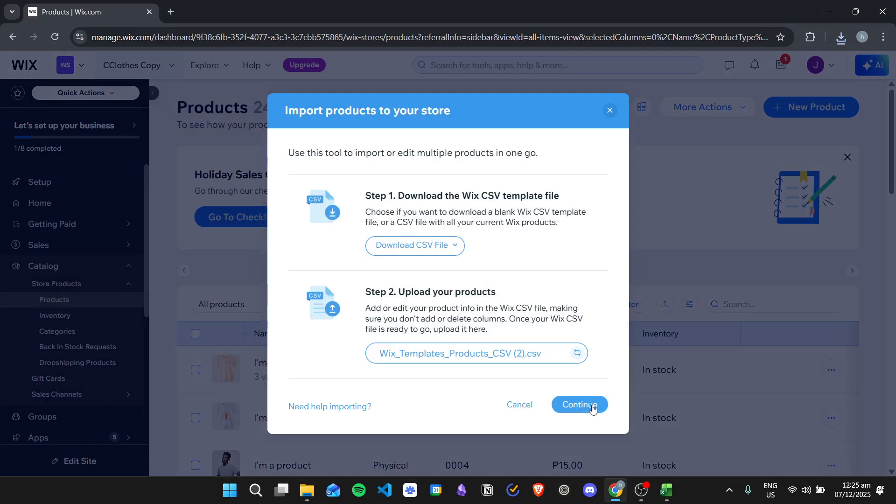
click(594, 413)
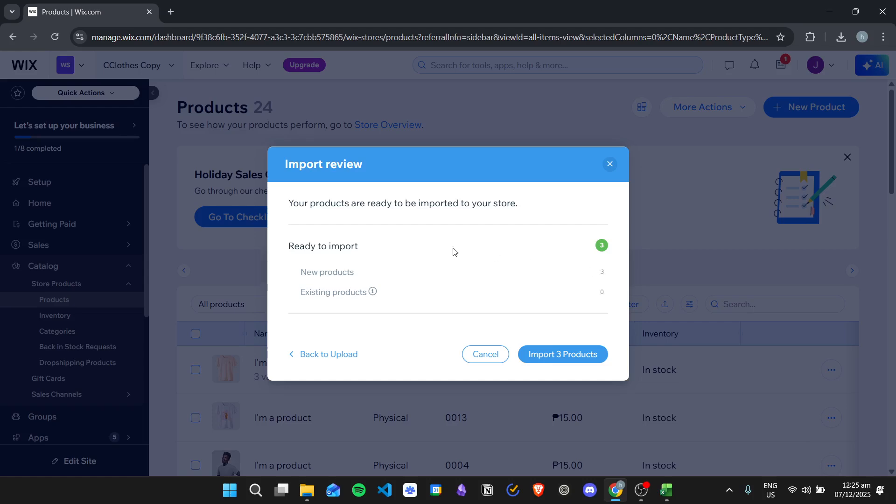
Step: Import the 3 products, dismiss the payment and completion messages, and check the 27-product list
click(571, 356)
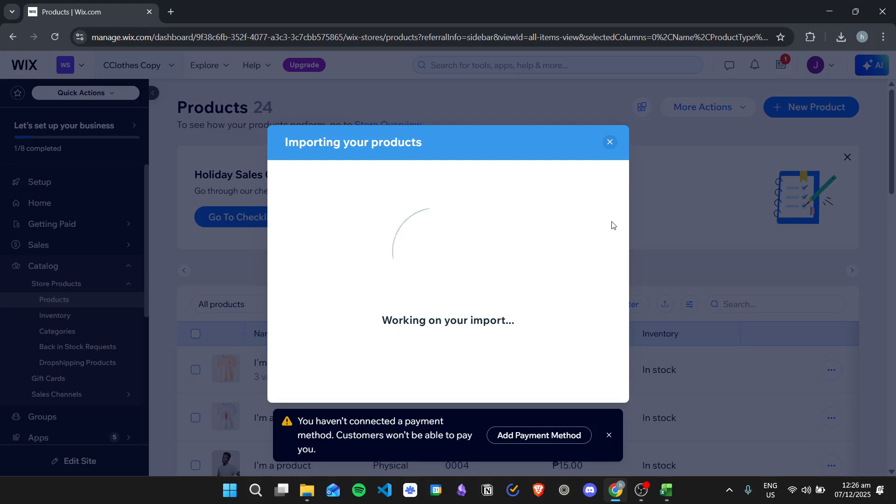
click(609, 435)
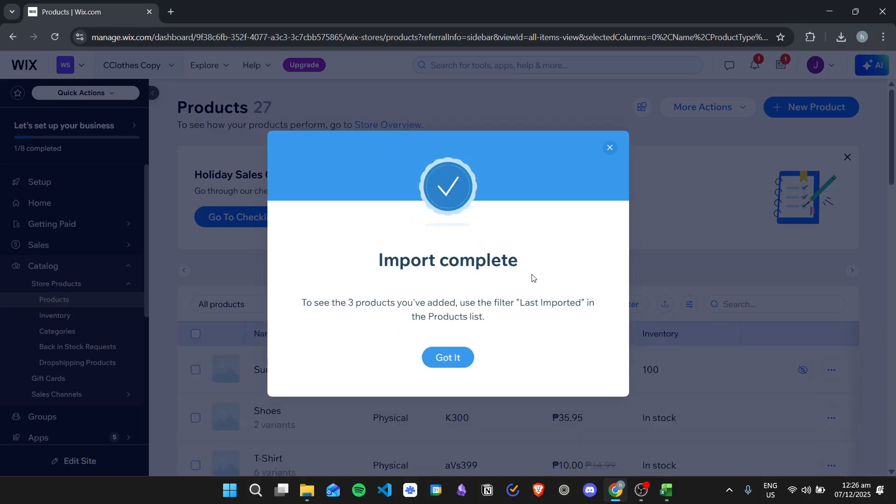
click(448, 357)
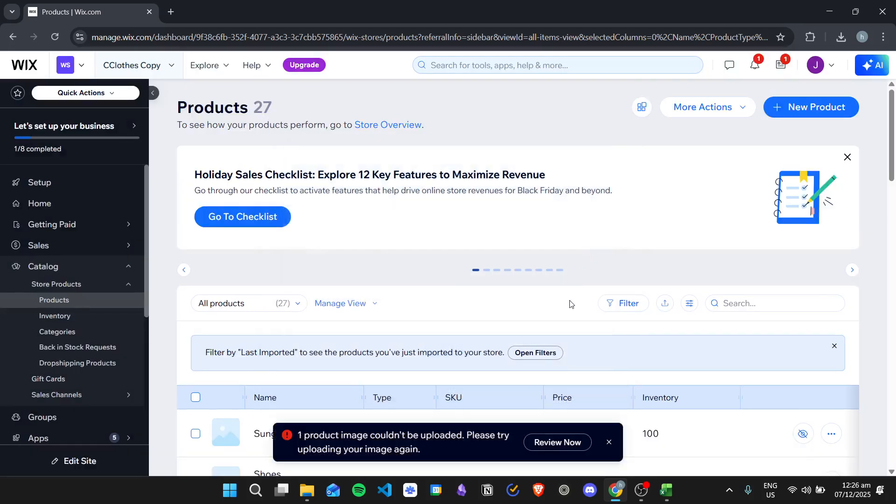
scroll(571, 303, down, 4)
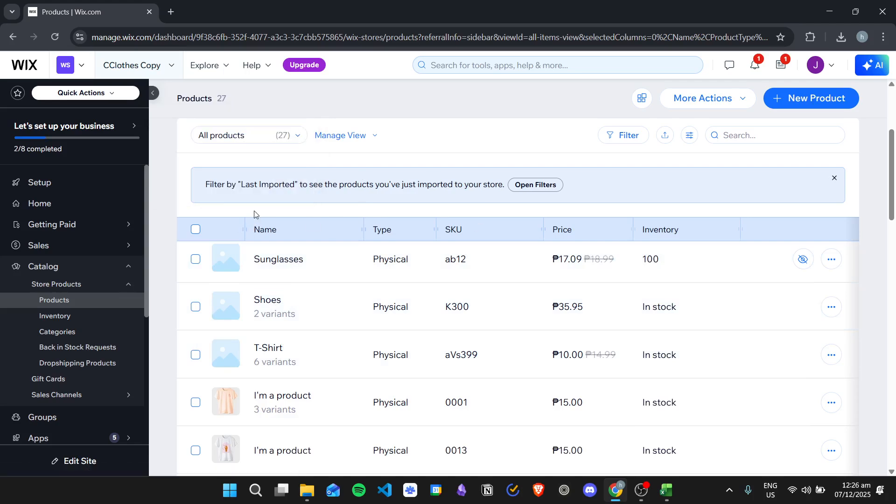
scroll(51, 222, down, 3)
scroll(51, 222, down, 3)
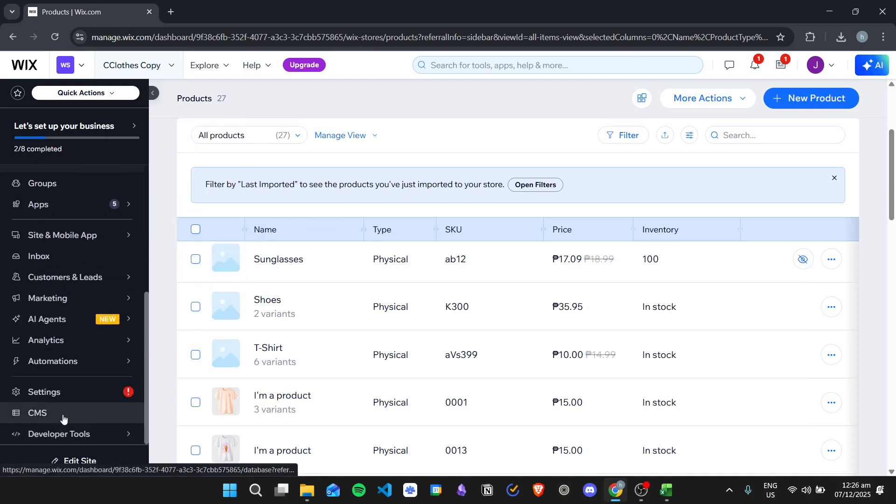
Step: Create a new CMS collection named Import 3, choosing Import from CSV as its source
click(84, 415)
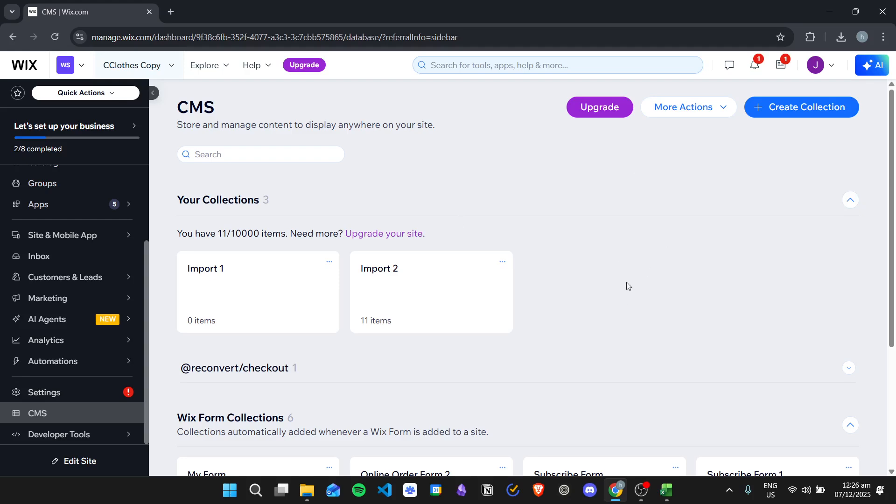
click(783, 108)
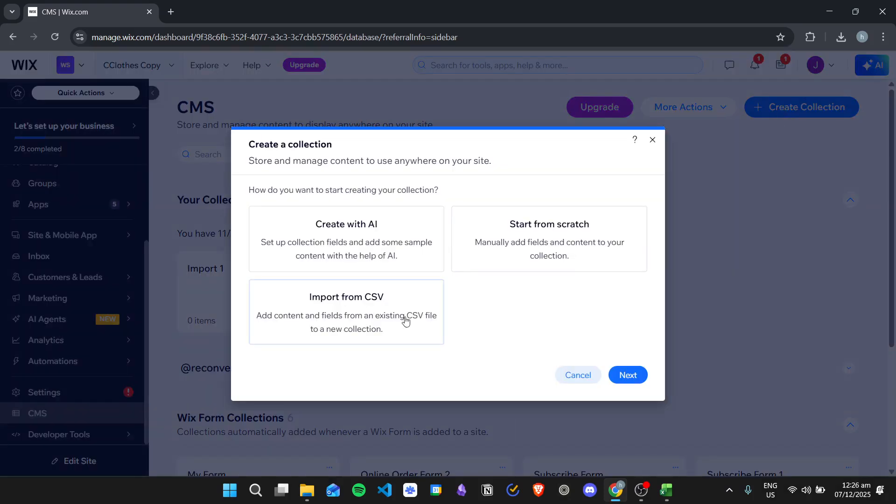
click(386, 313)
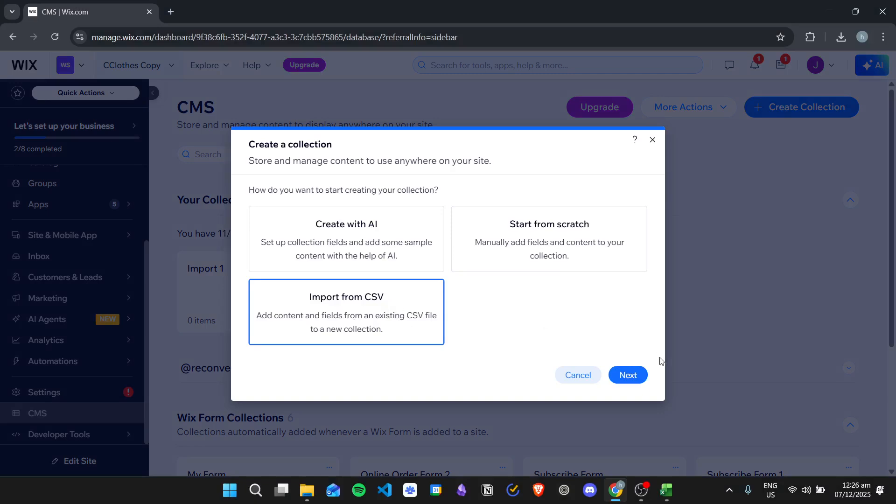
click(636, 373)
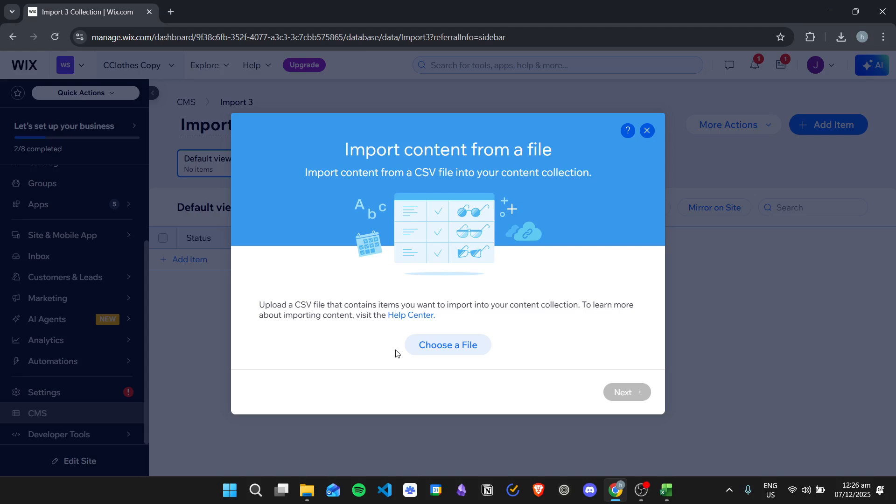
Step: Open sample_items.csv from the csv files folder in Excel
click(306, 489)
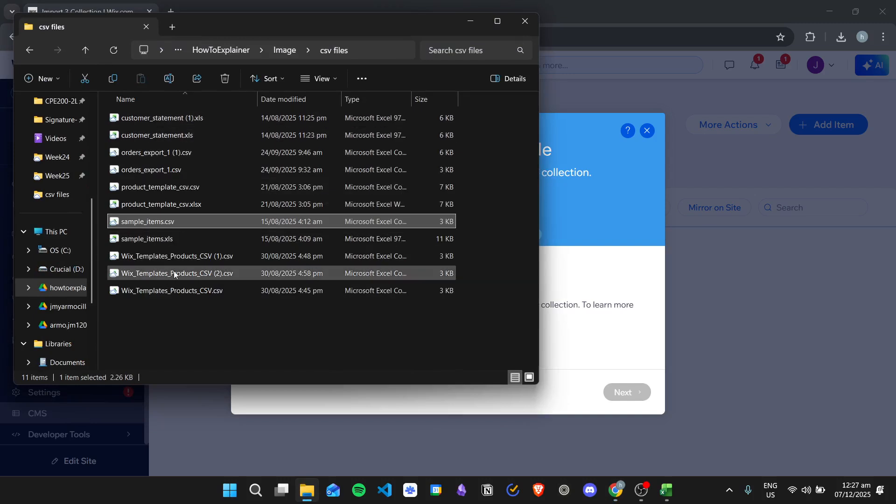
double_click(185, 221)
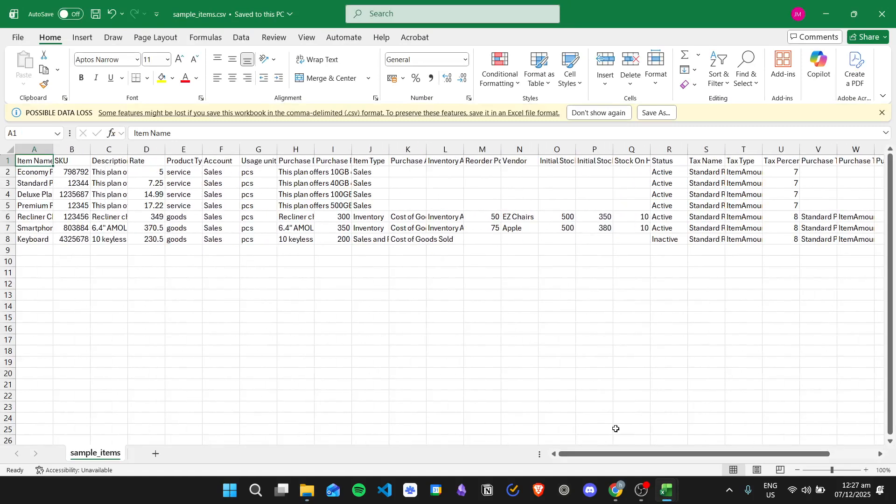
Step: Check the SKU, Description and Rate headers of sample_items.csv, close it, and return to Wix
click(79, 163)
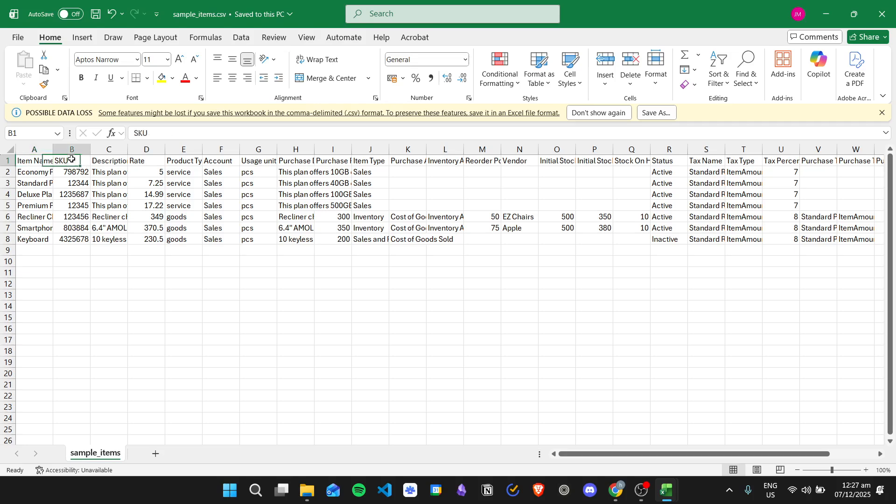
click(115, 162)
click(141, 159)
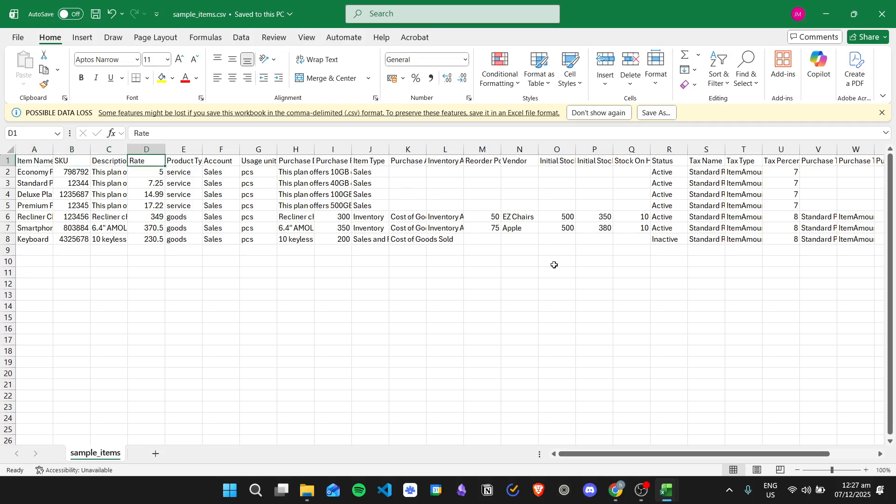
drag(788, 453, 515, 421)
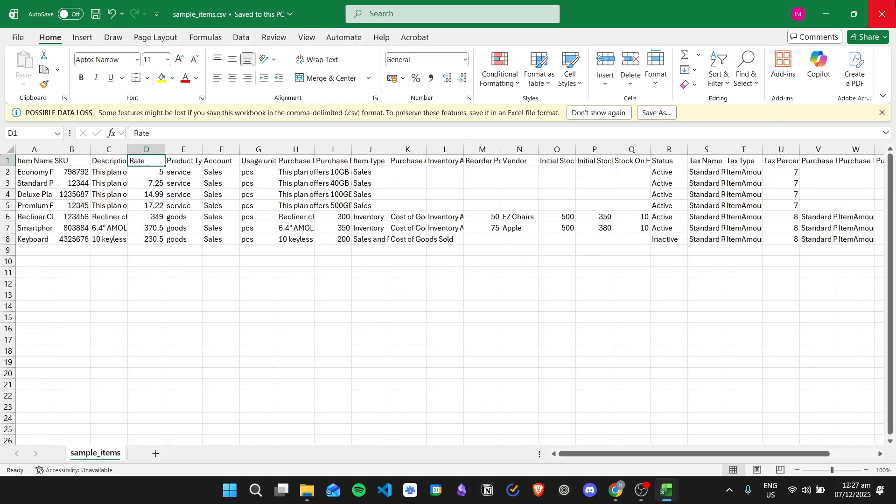
click(878, 7)
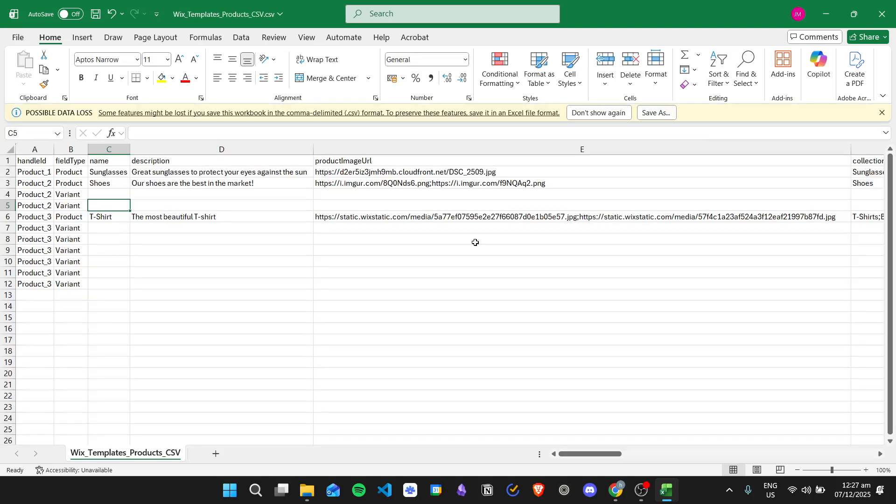
click(616, 489)
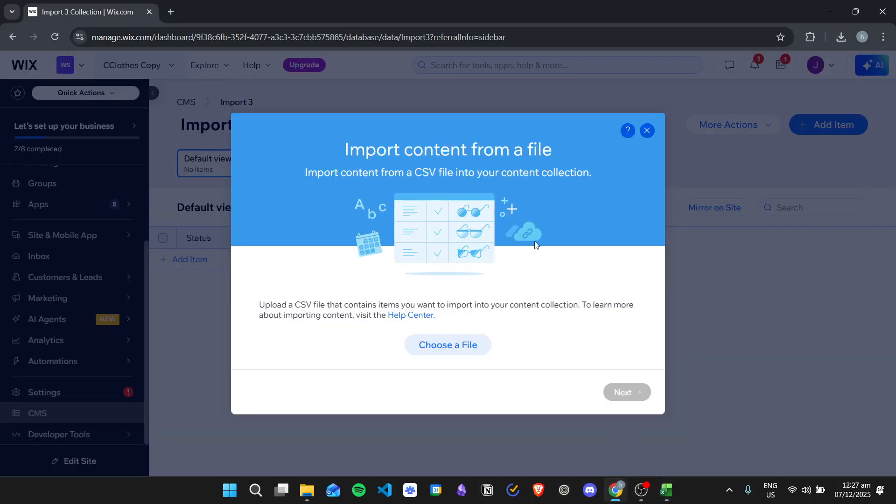
Step: Upload sample_items.csv and keep Item Name as a new Text field
click(464, 345)
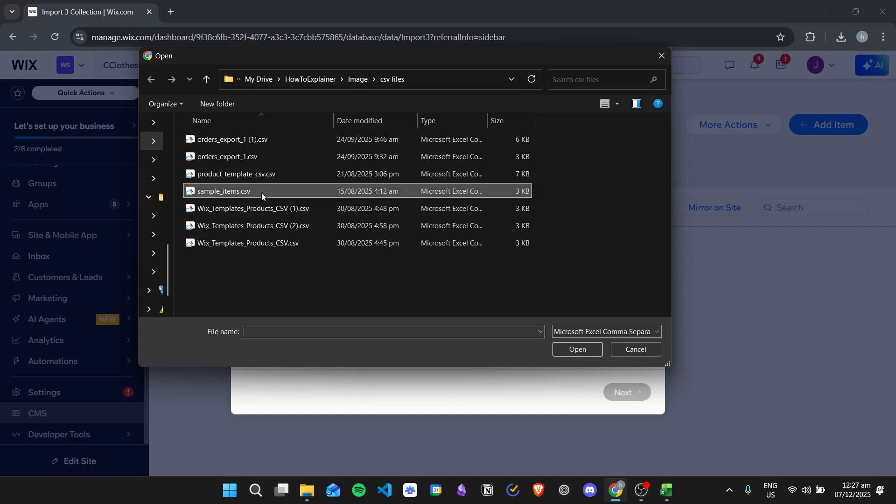
double_click(224, 191)
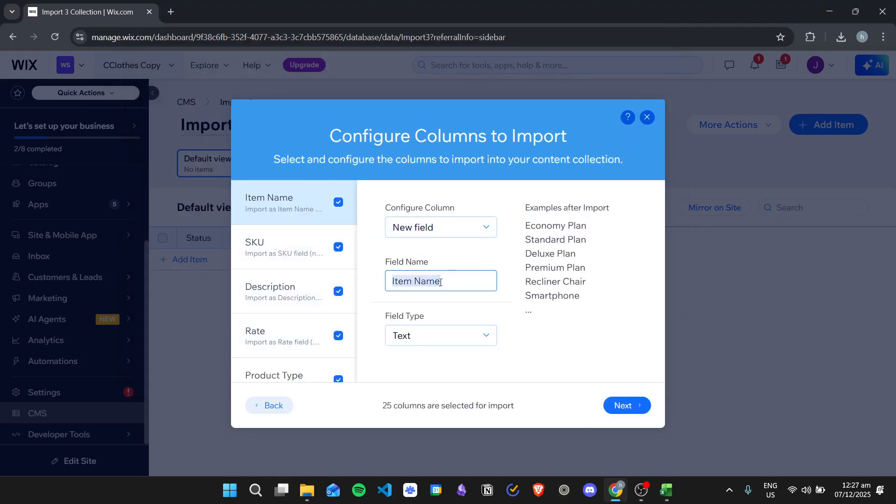
click(484, 336)
click(467, 335)
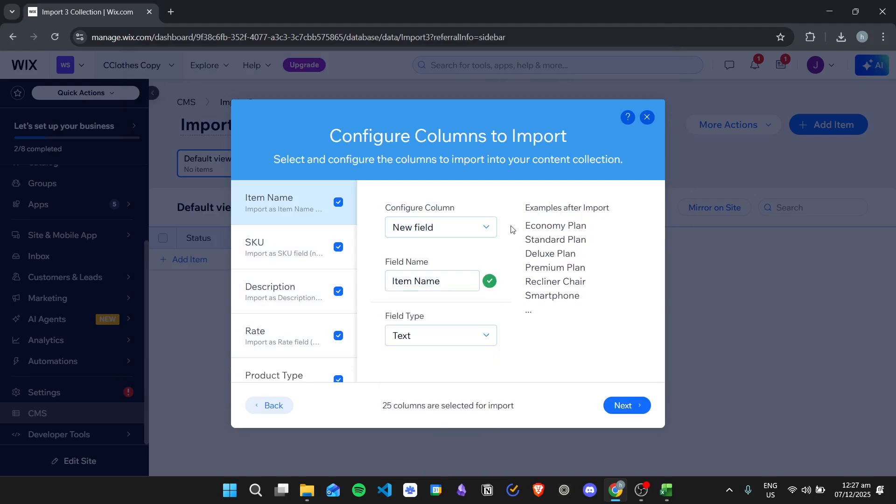
click(482, 228)
click(590, 324)
scroll(259, 280, down, 10)
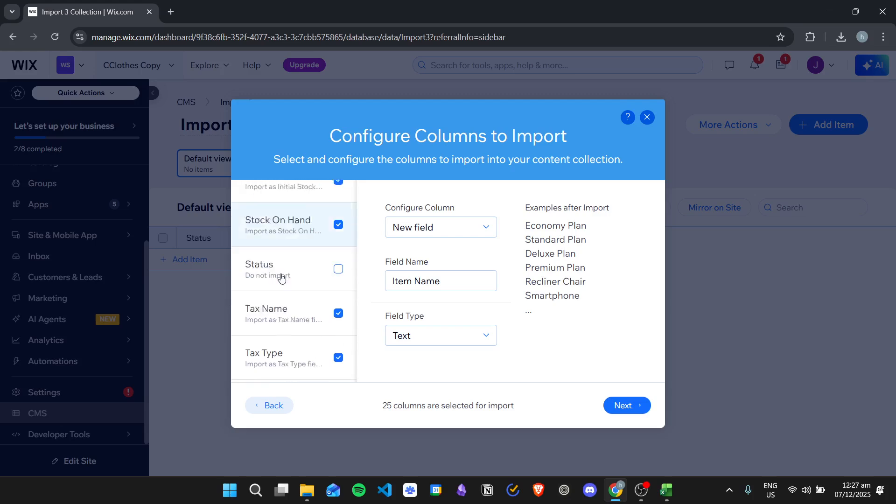
Step: Review the mapping of 25 of 26 columns, with Status excluded, and import the items
click(626, 404)
scroll(553, 326, down, 10)
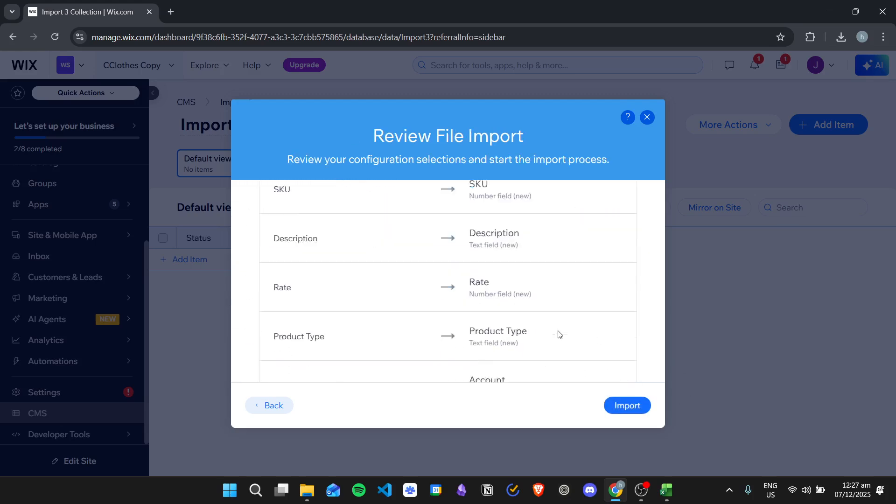
scroll(551, 268, up, 10)
scroll(430, 265, up, 2)
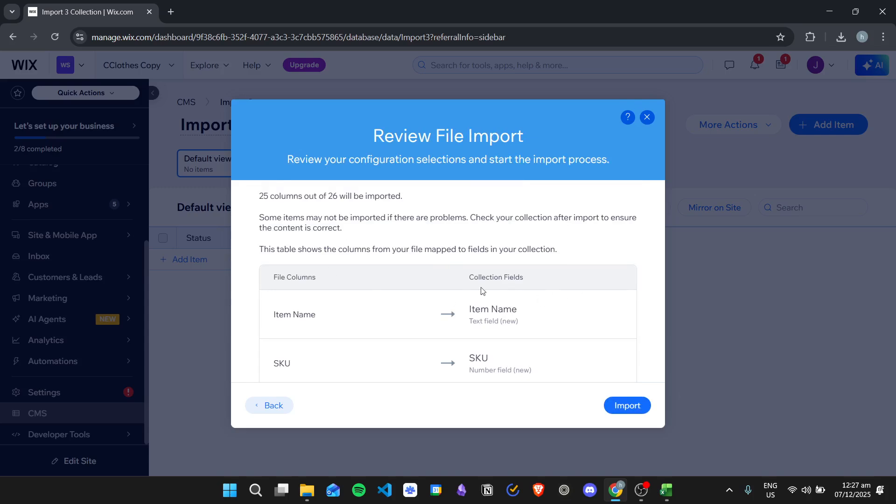
scroll(512, 293, down, 15)
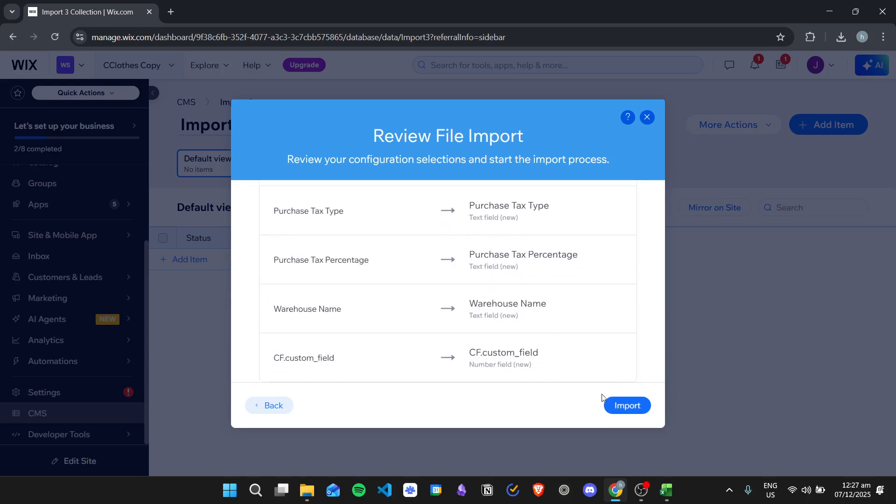
click(626, 405)
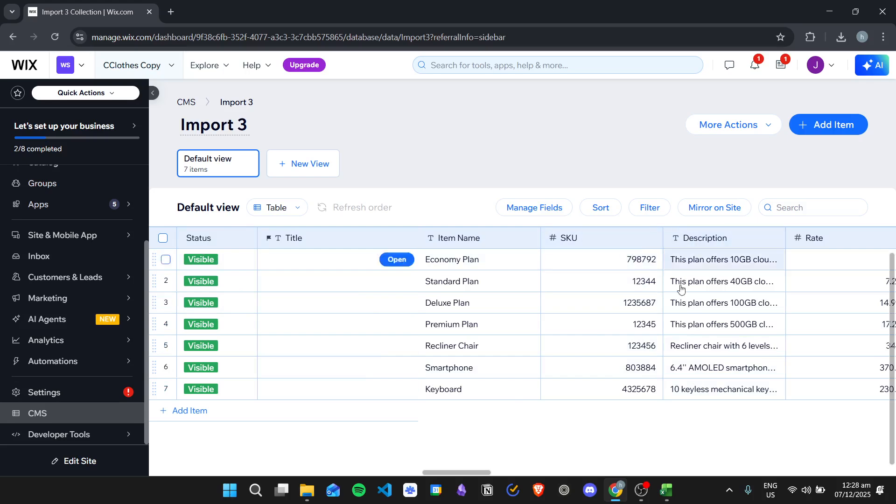
drag(482, 472, 533, 464)
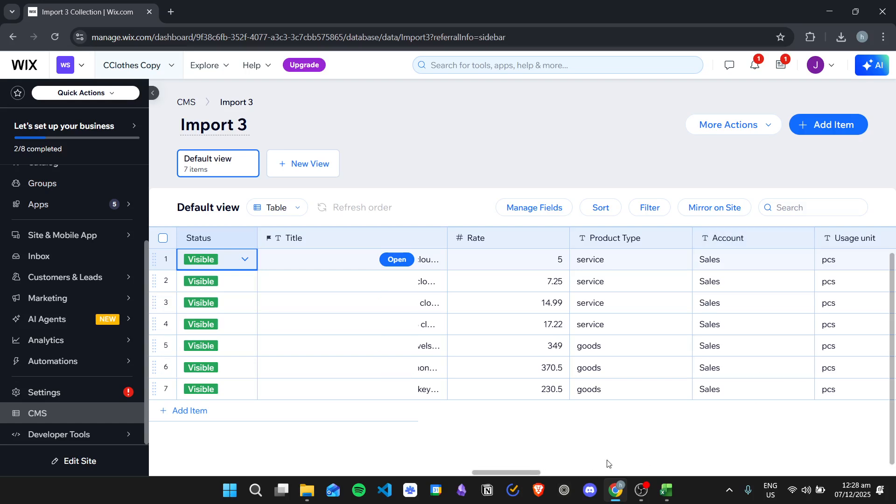
drag(539, 466, 385, 439)
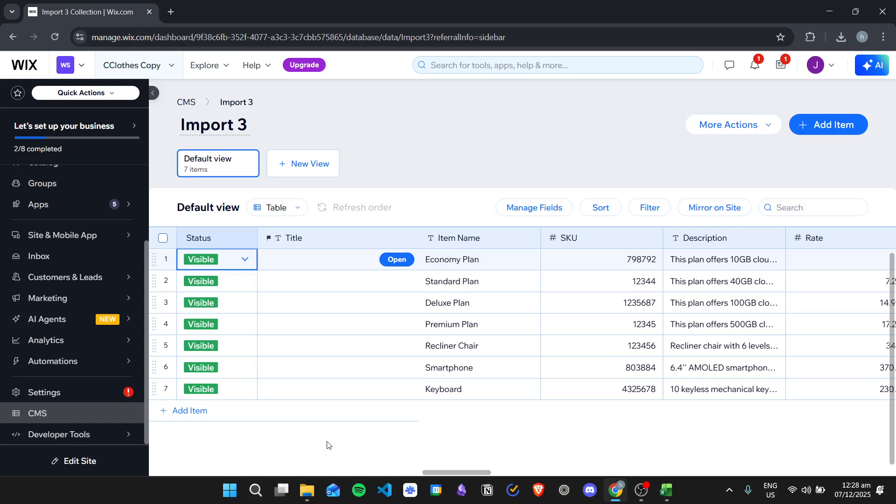